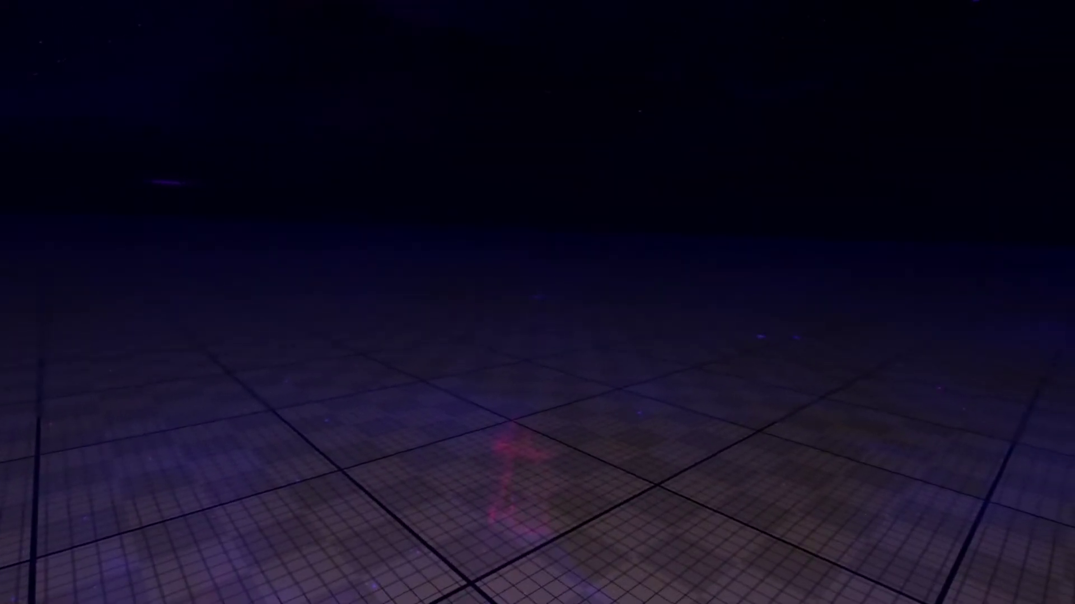
- Spawn Neos Camera 2.0 from Inventory > Neos Essentials into the world, then close the dash
key(Escape)
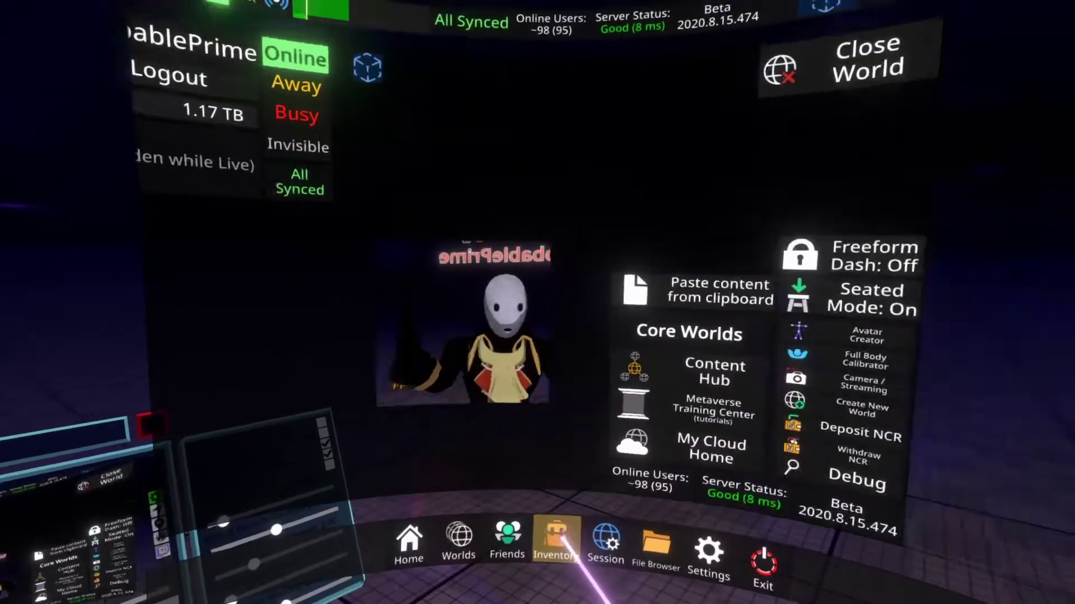
click(561, 542)
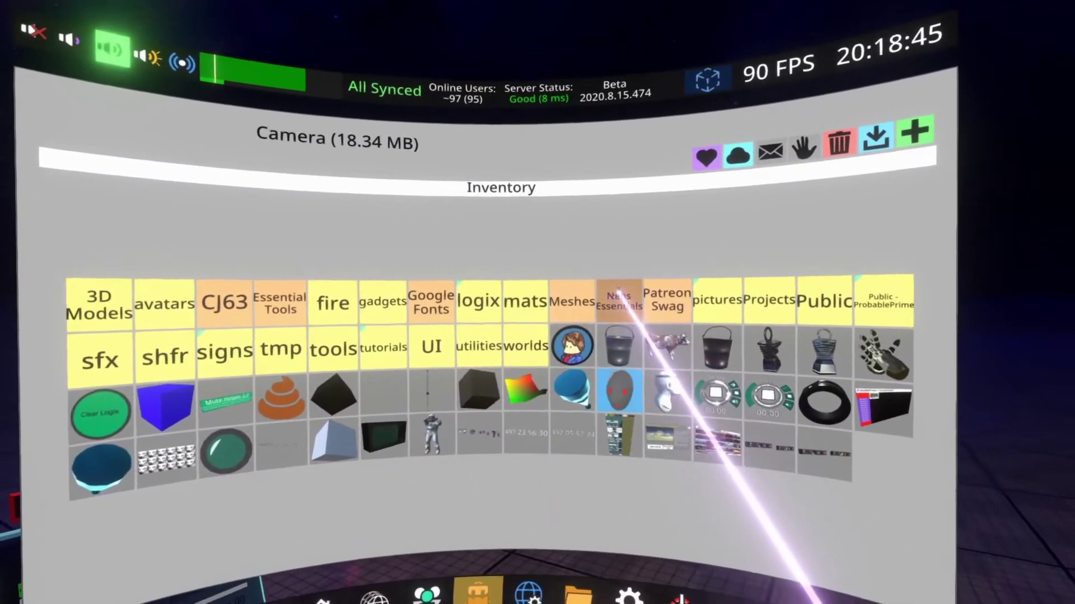
click(618, 296)
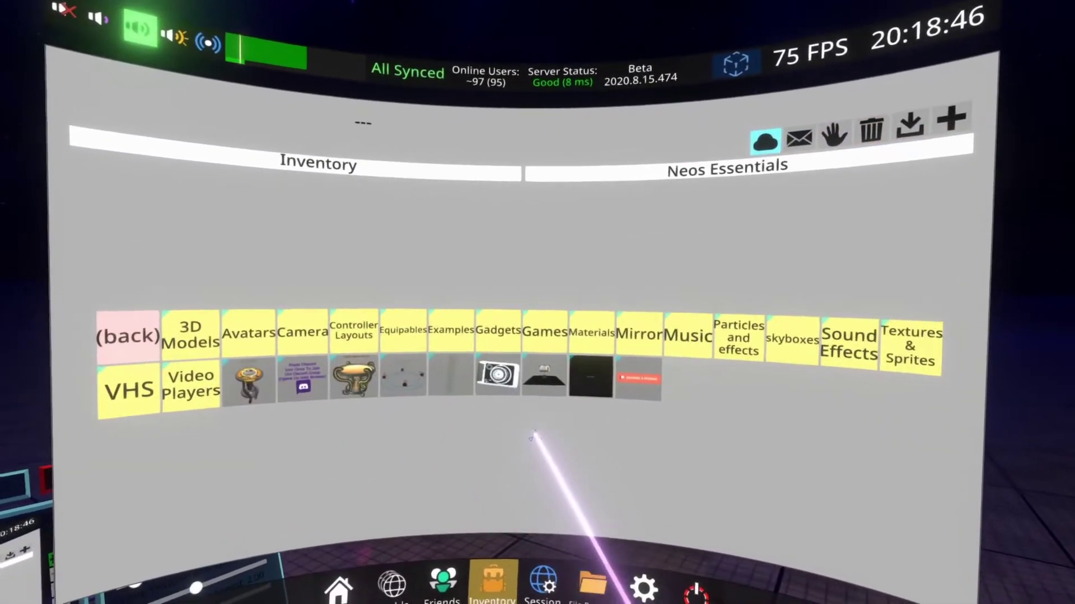
click(512, 372)
click(511, 365)
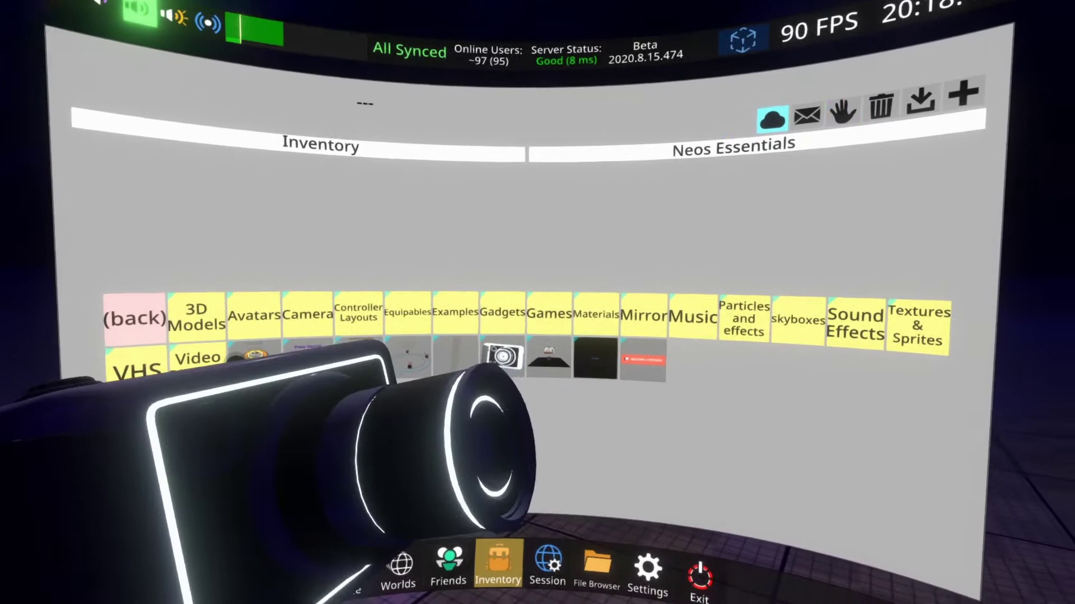
key(Escape)
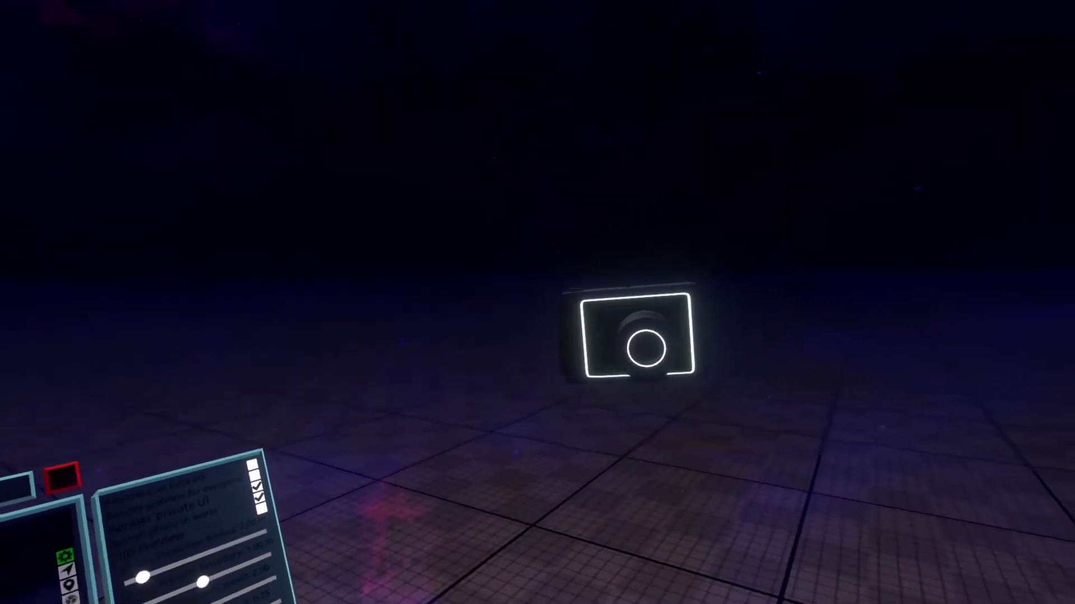
- On the camera's offset tab, lower the last offset value from 0.03 to -0.06
click(198, 464)
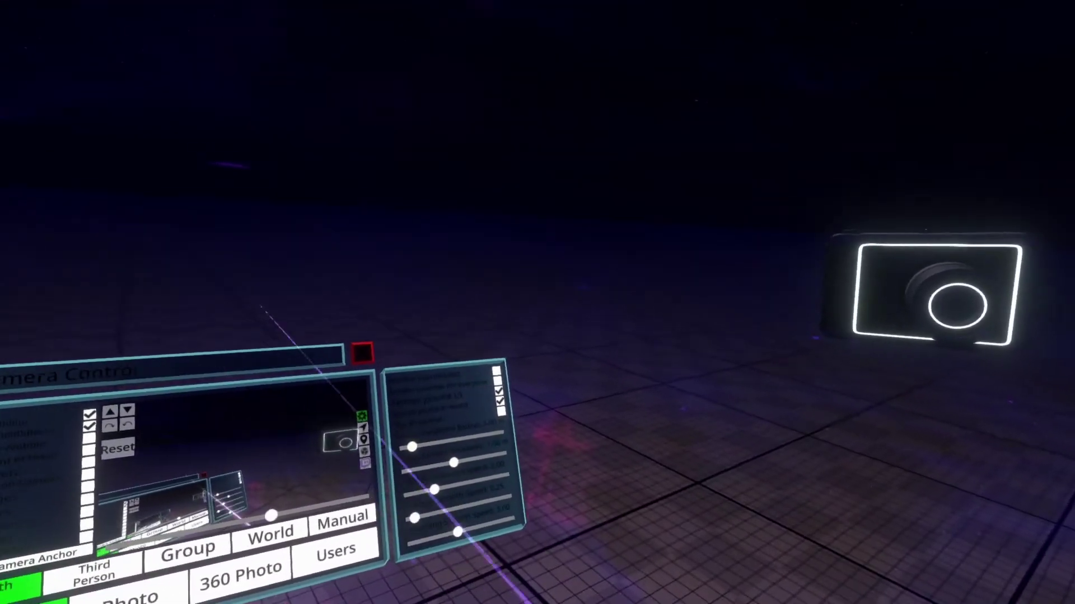
drag(433, 489, 405, 417)
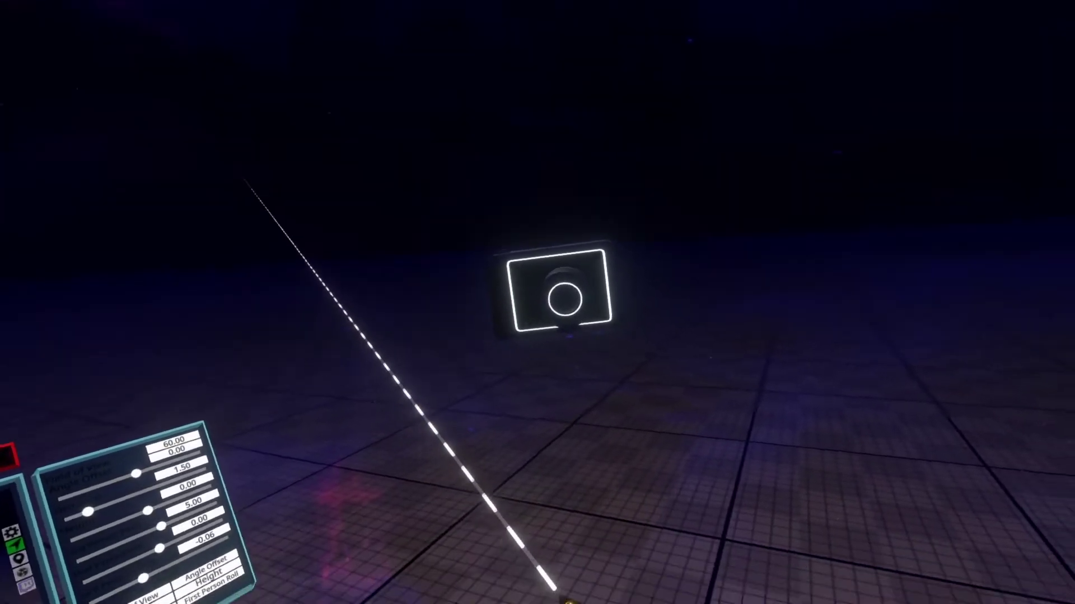
- Open an inspector on the camera and navigate up to its Neos Camera 2.0 root slot
click(525, 315)
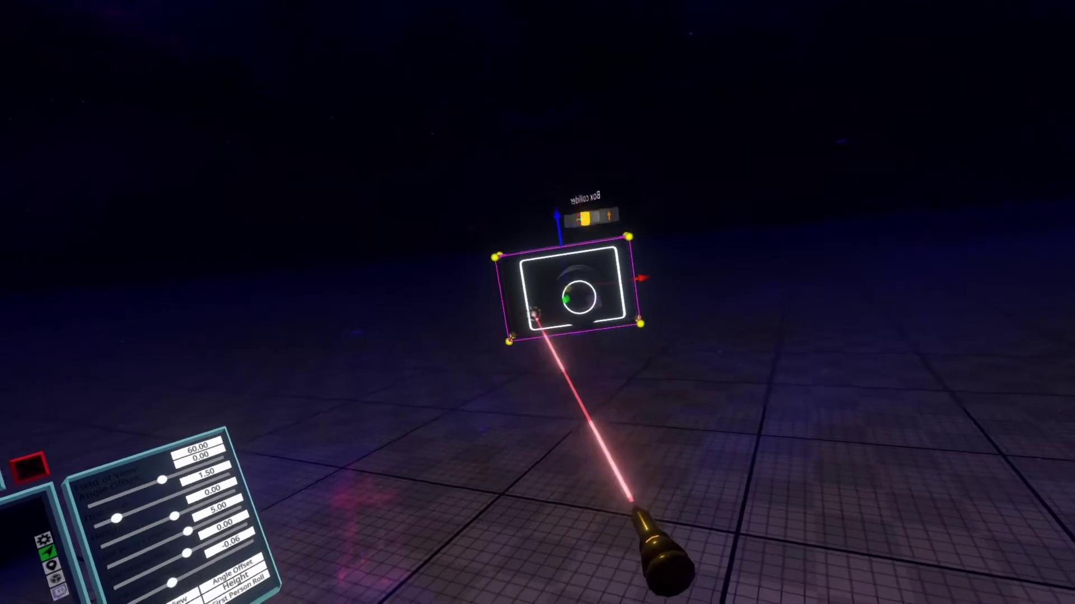
click(631, 493)
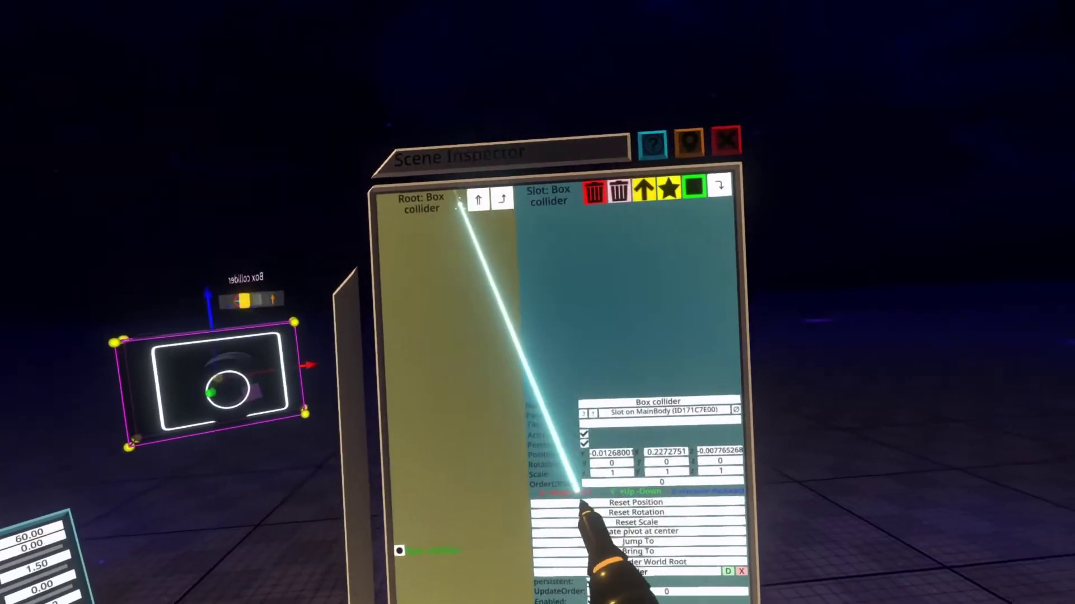
click(592, 187)
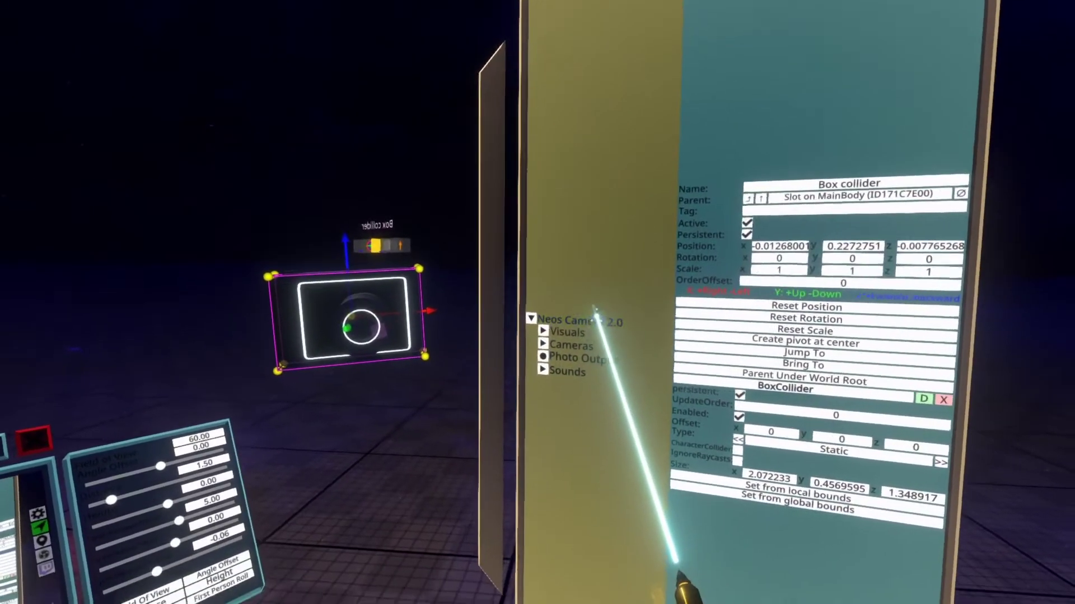
click(595, 341)
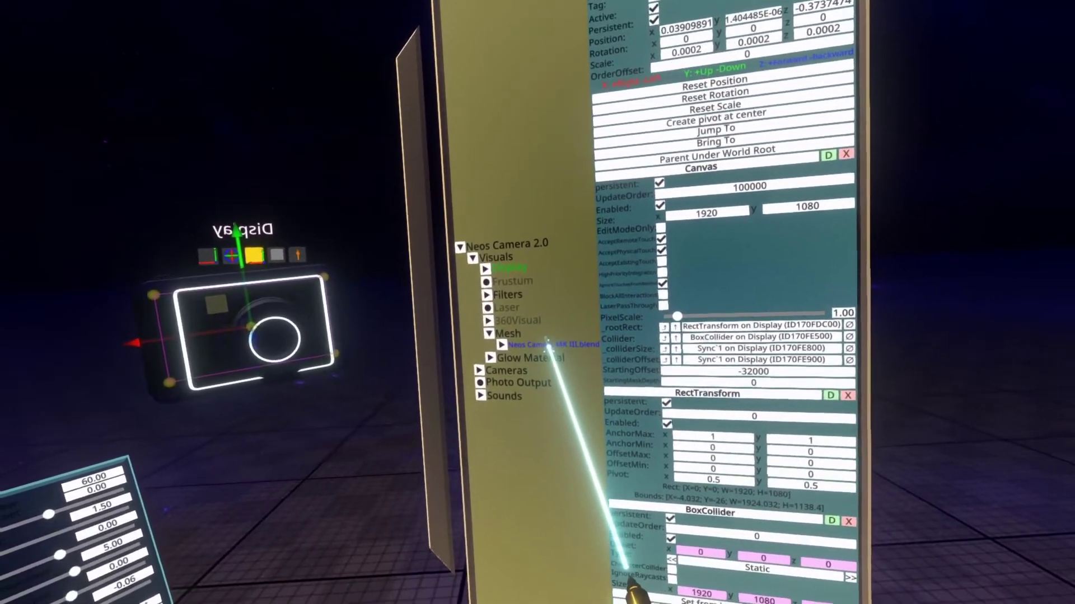
- Deactivate the Neos Camera MK III.blend mesh slot so the camera body is hidden
click(549, 339)
click(661, 245)
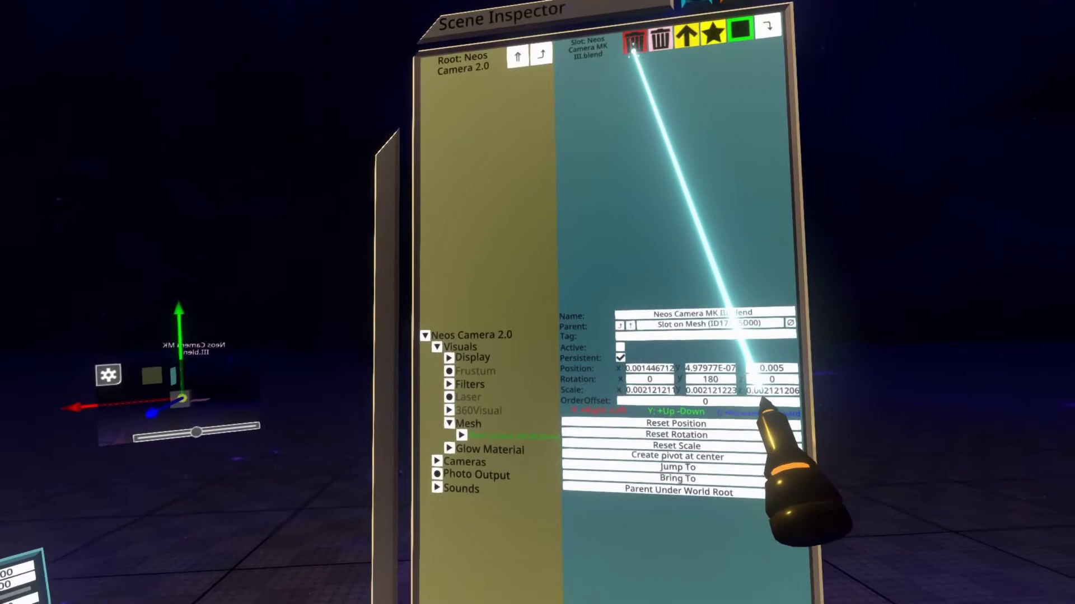
- Delete the Neos Camera MK III.blend slot and bring up the dash on the Inventory root
click(634, 57)
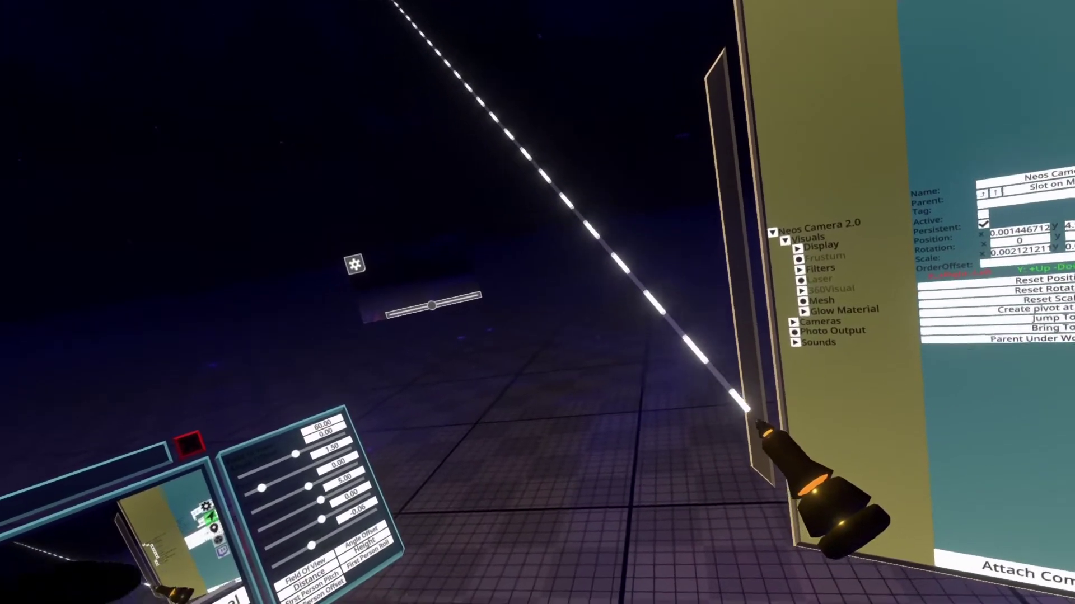
key(Escape)
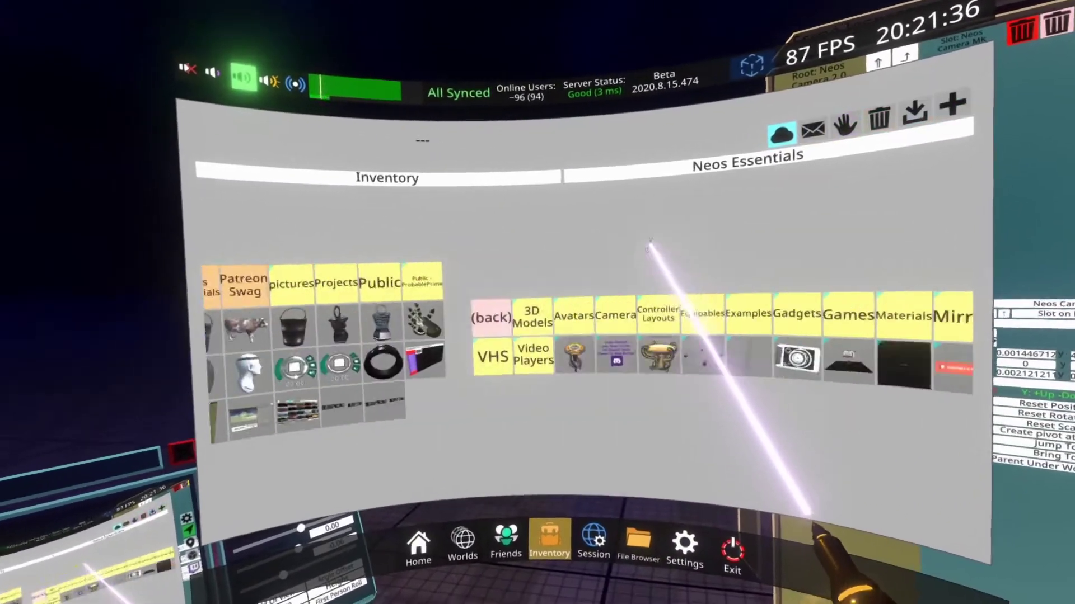
- Spawn the Mercury model from Neos Essentials > 3D Models > Space into the world
drag(649, 242, 399, 326)
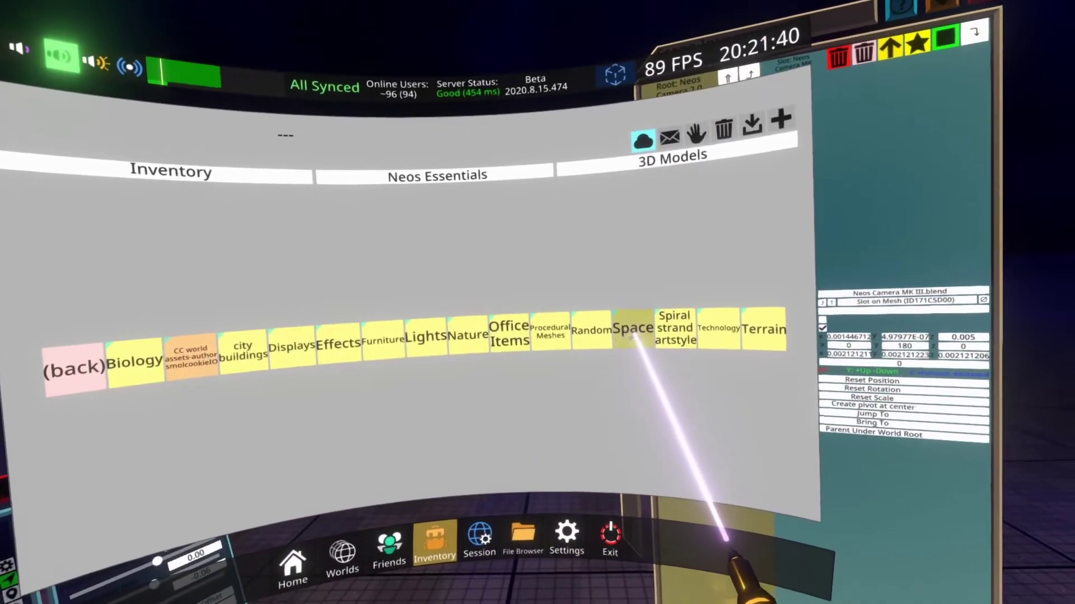
click(653, 344)
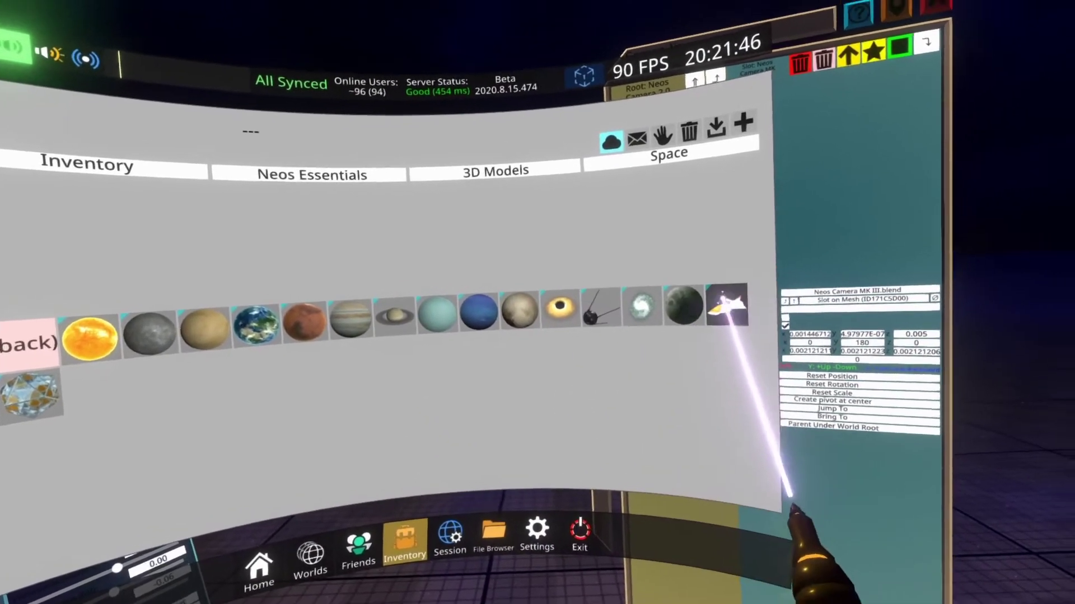
click(756, 311)
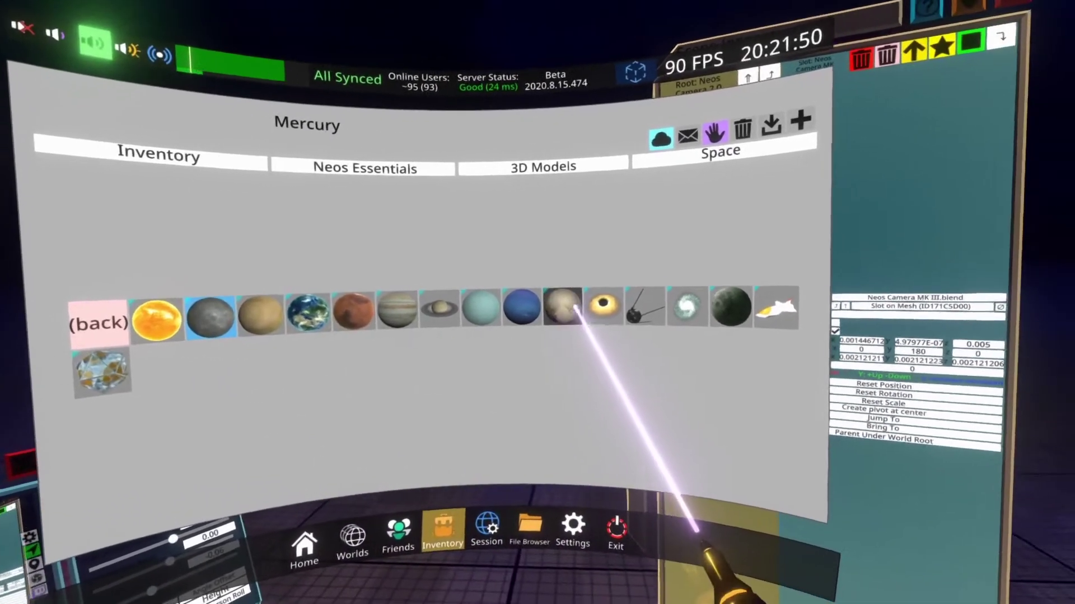
click(667, 310)
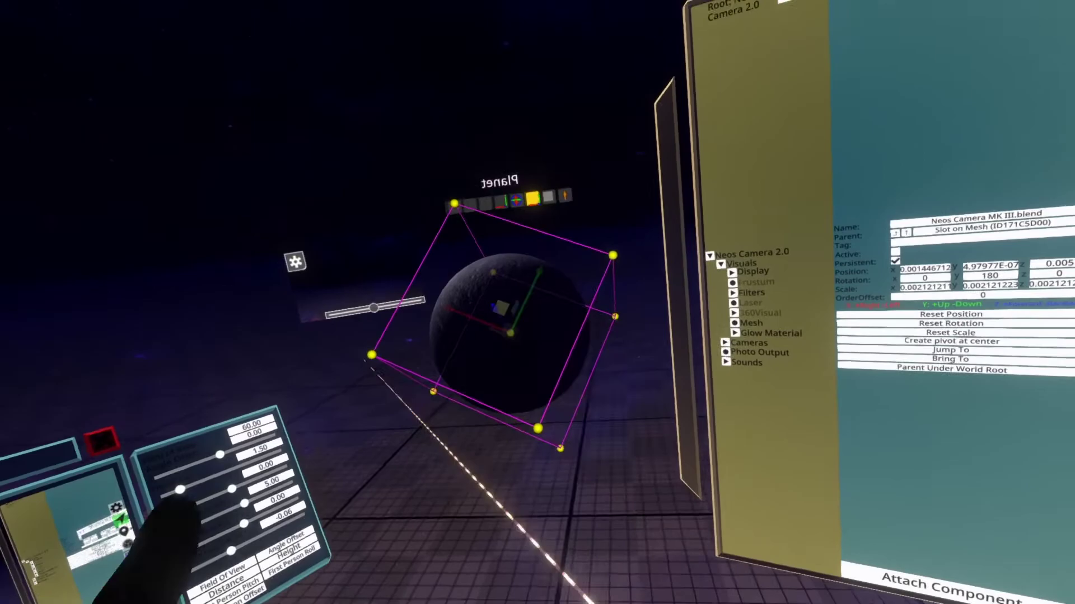
- Open an inspector on Mercury and parent its slot under the camera's Visuals > Mesh slot
click(670, 554)
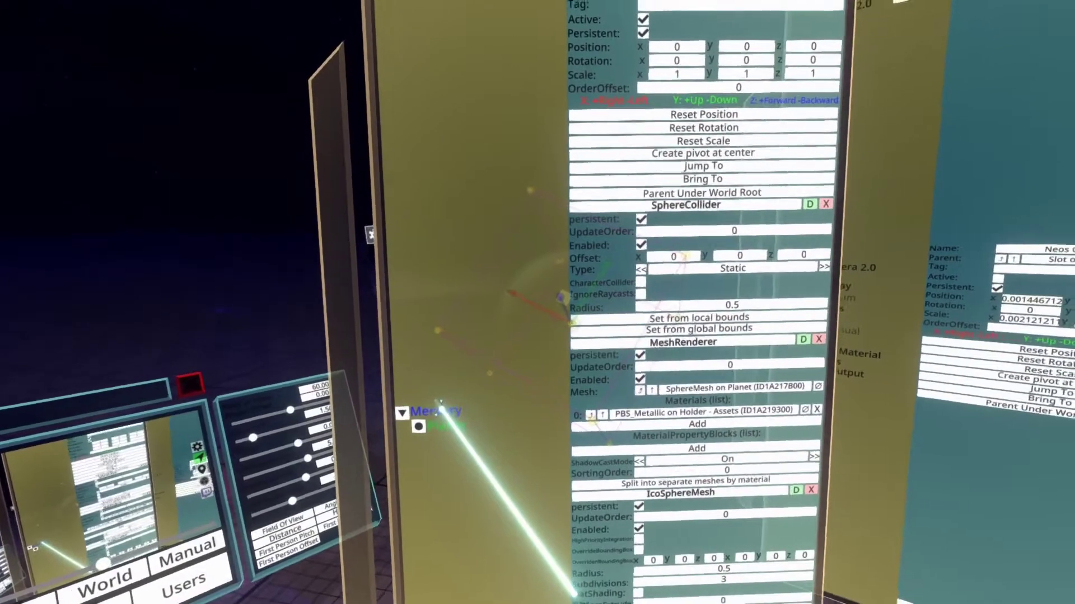
click(507, 409)
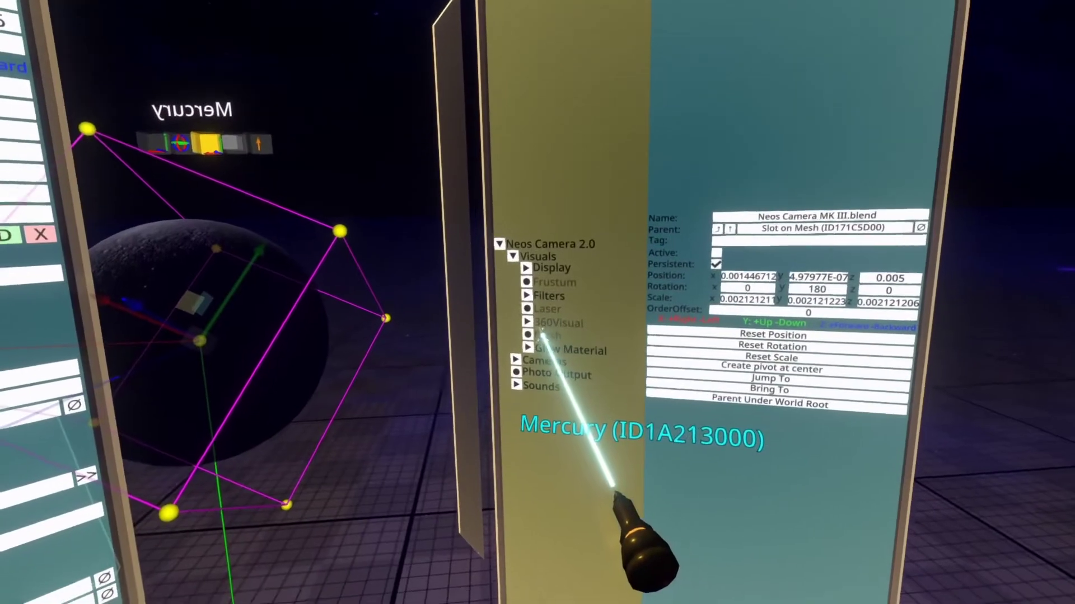
mouse_move(541, 336)
mouse_down()
mouse_move(554, 336)
mouse_move(543, 339)
mouse_up()
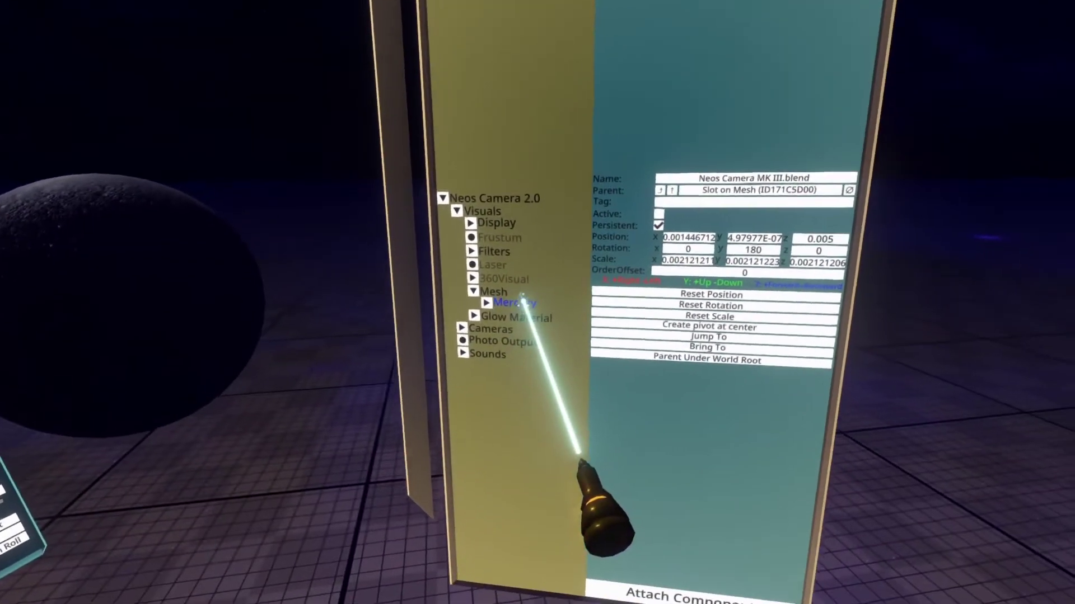
click(514, 302)
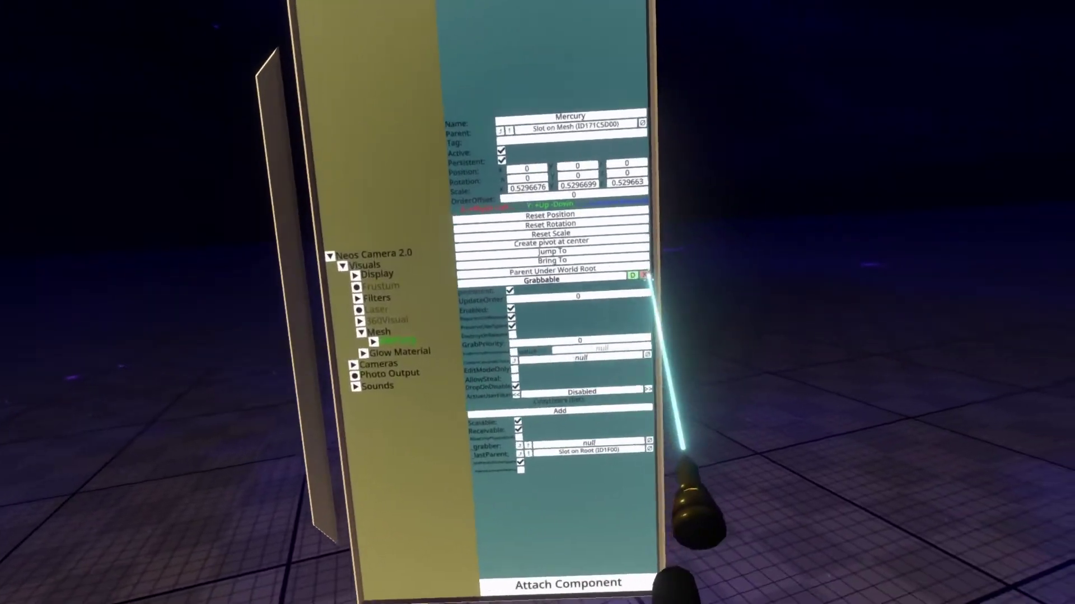
- Remove Mercury's Grabbable component, then select the camera's Display slot
click(629, 256)
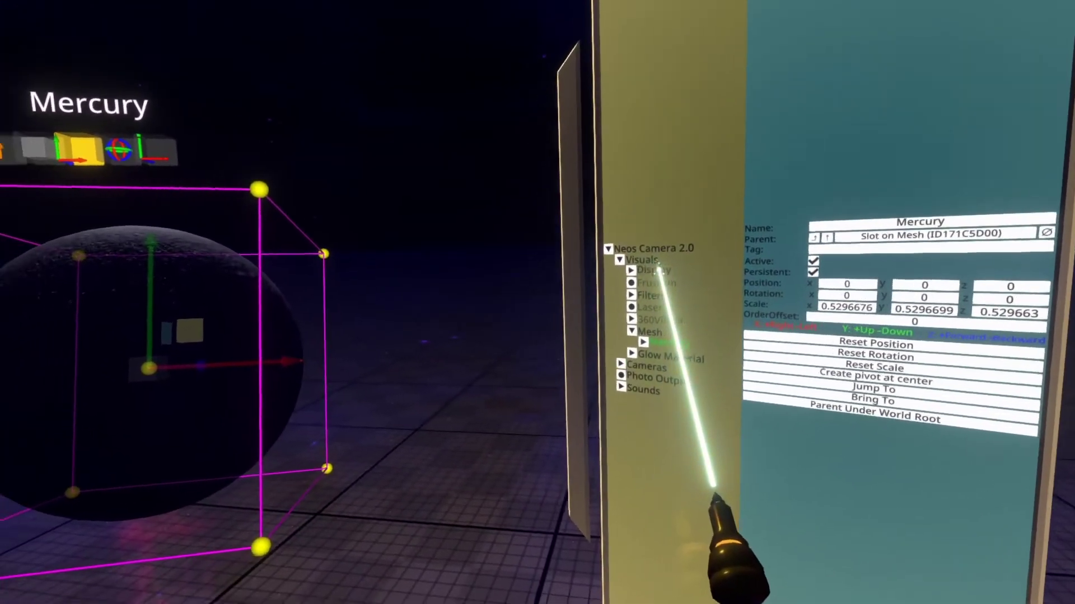
click(777, 242)
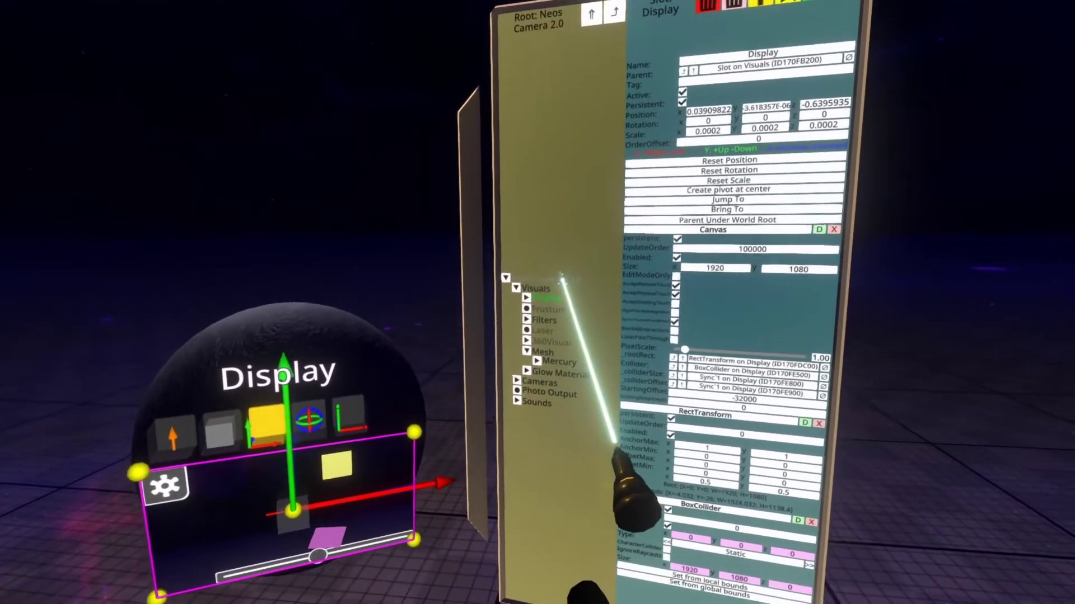
- Replace the root slot name Neos Camera 2.0 with 'Mecury Camera', typed in two parts
click(562, 279)
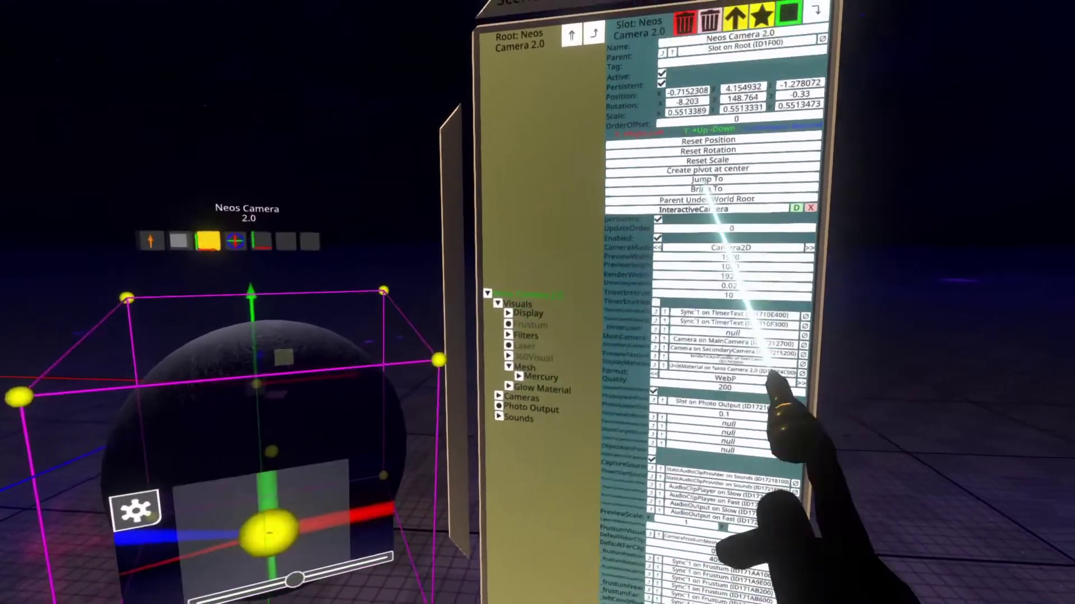
click(761, 53)
key(BackSpace)
key(BackSpace)
key(BackSpace)
key(BackSpace)
key(BackSpace)
key(BackSpace)
key(BackSpace)
key(BackSpace)
key(BackSpace)
key(BackSpace)
key(BackSpace)
key(BackSpace)
key(BackSpace)
key(BackSpace)
key(BackSpace)
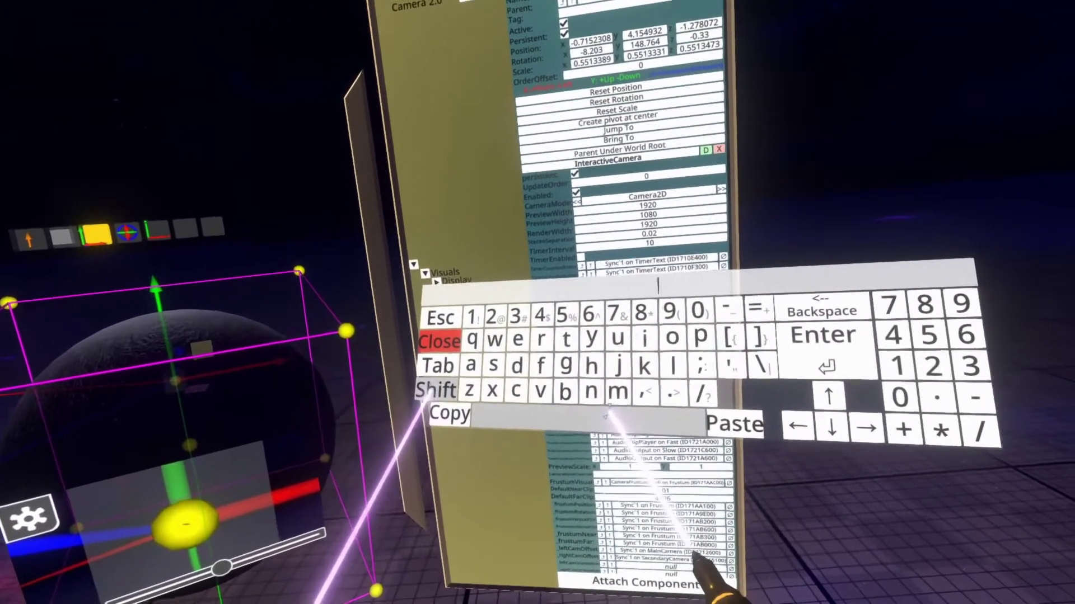
text(Mecury)
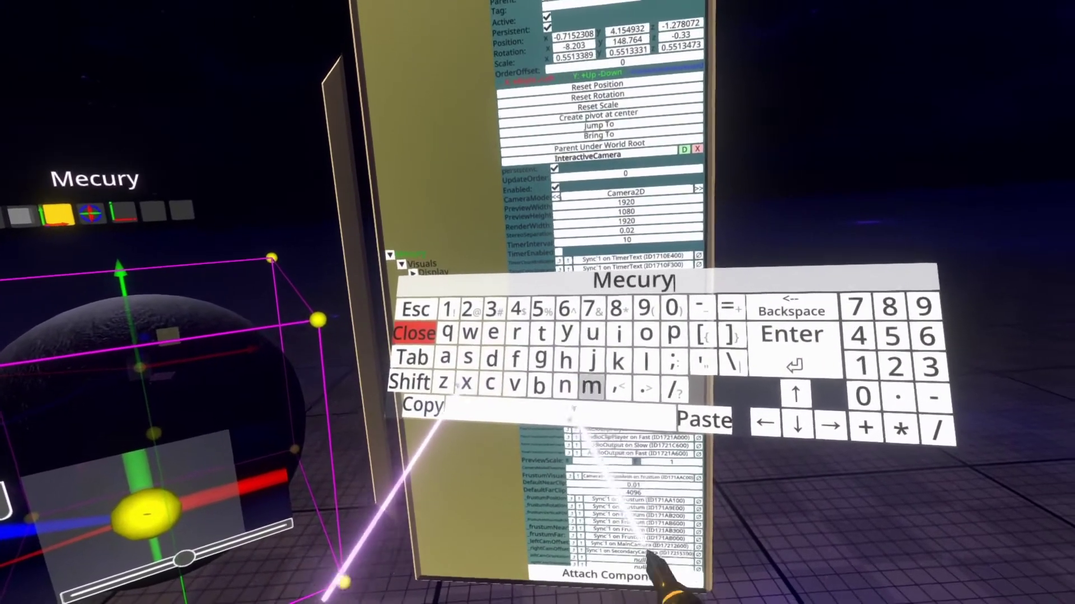
key(Return)
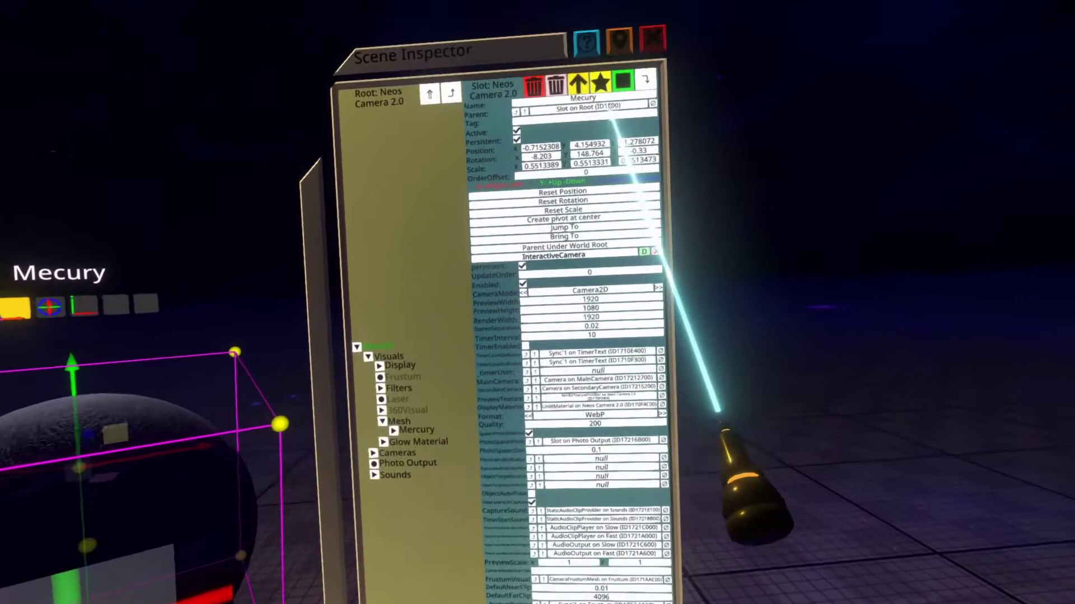
click(625, 7)
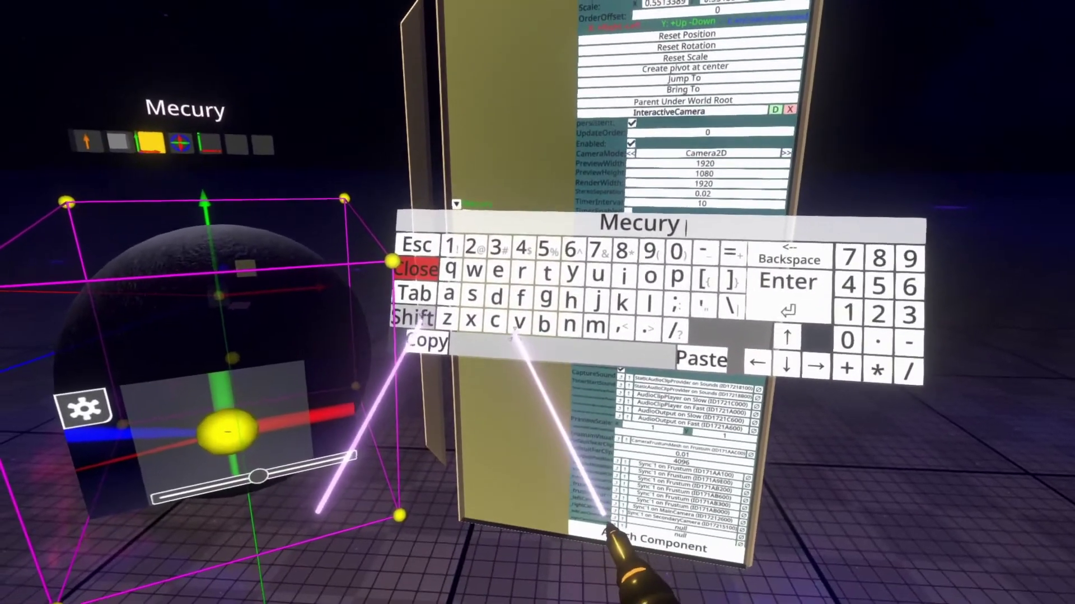
text(Camera)
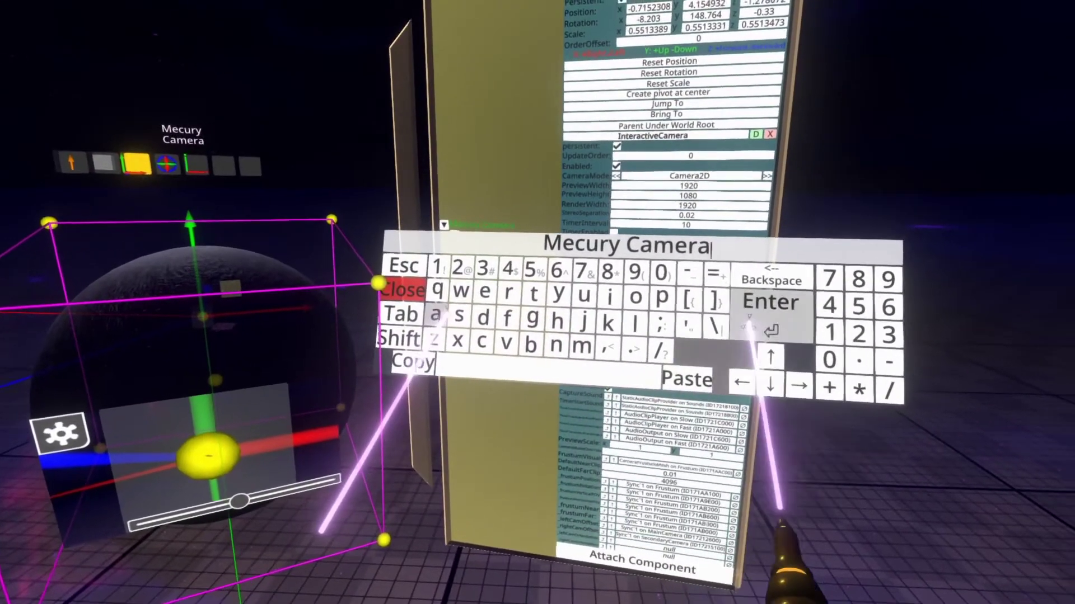
key(Return)
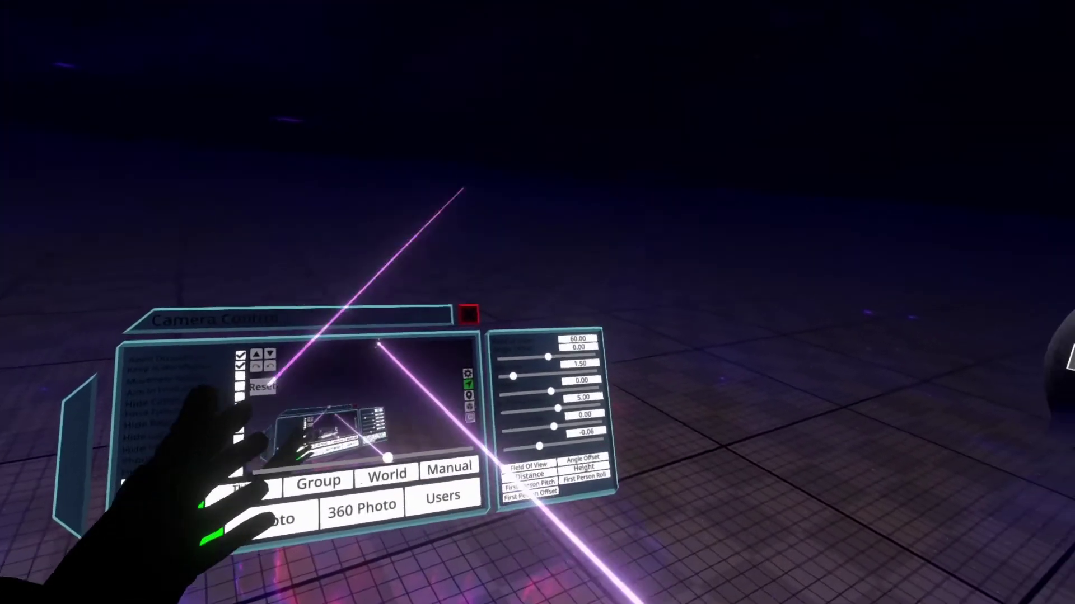
- Show the OBS controls, then save Mecury Camera to the inventory root and select it
click(347, 427)
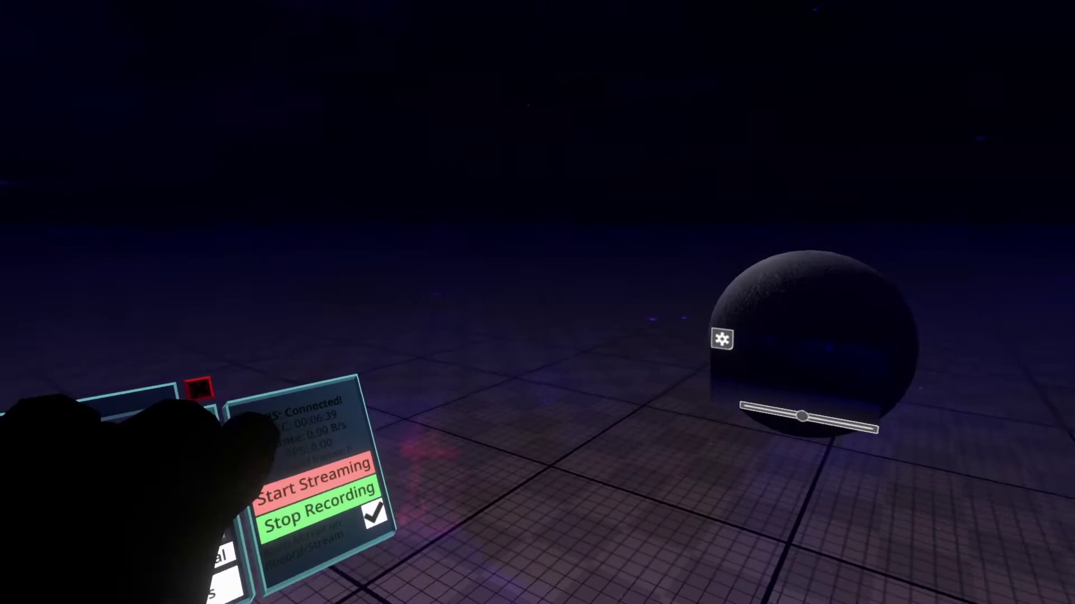
key(Escape)
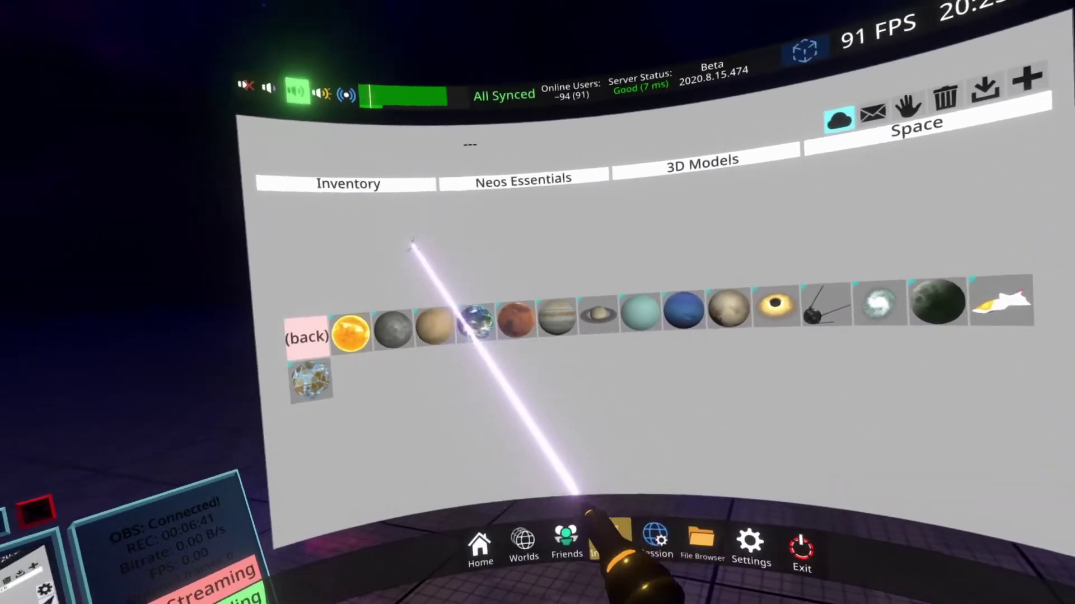
click(347, 183)
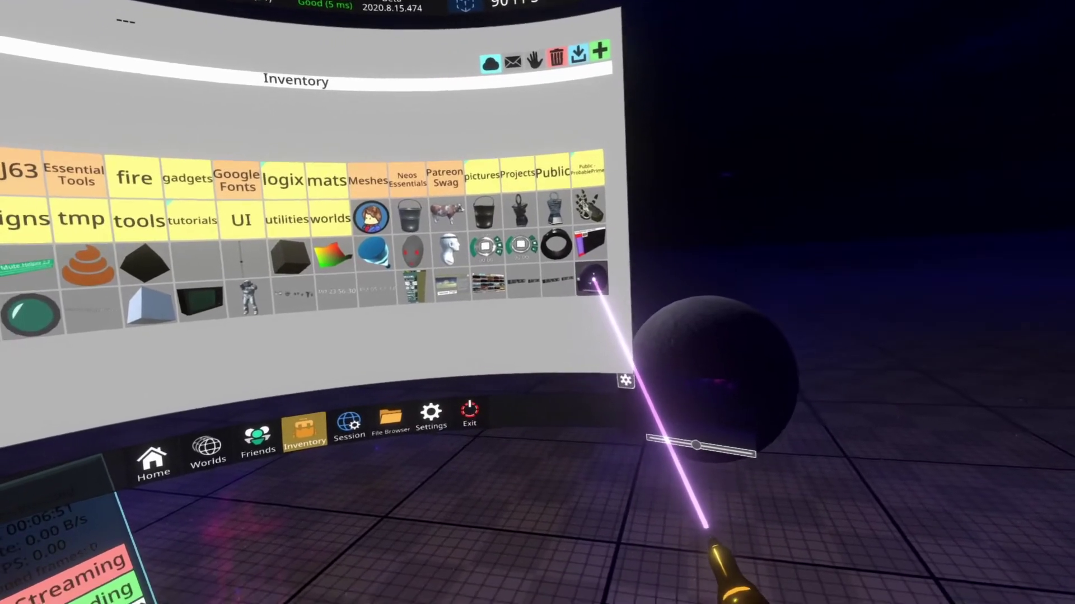
click(576, 306)
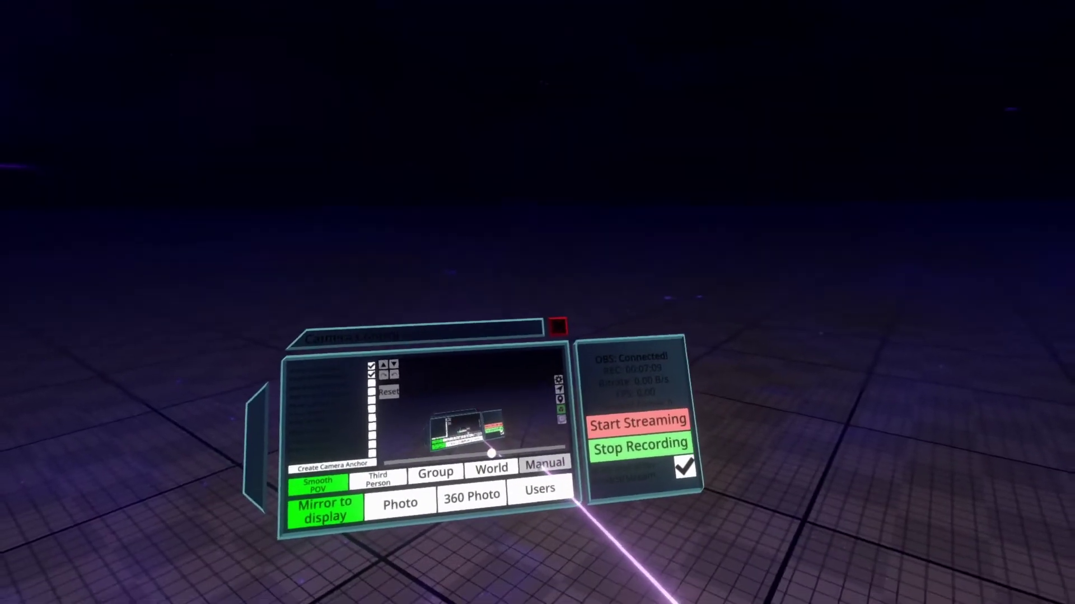
- Turn on Manual mode on the Mecury Camera's Camera Control panel
click(544, 463)
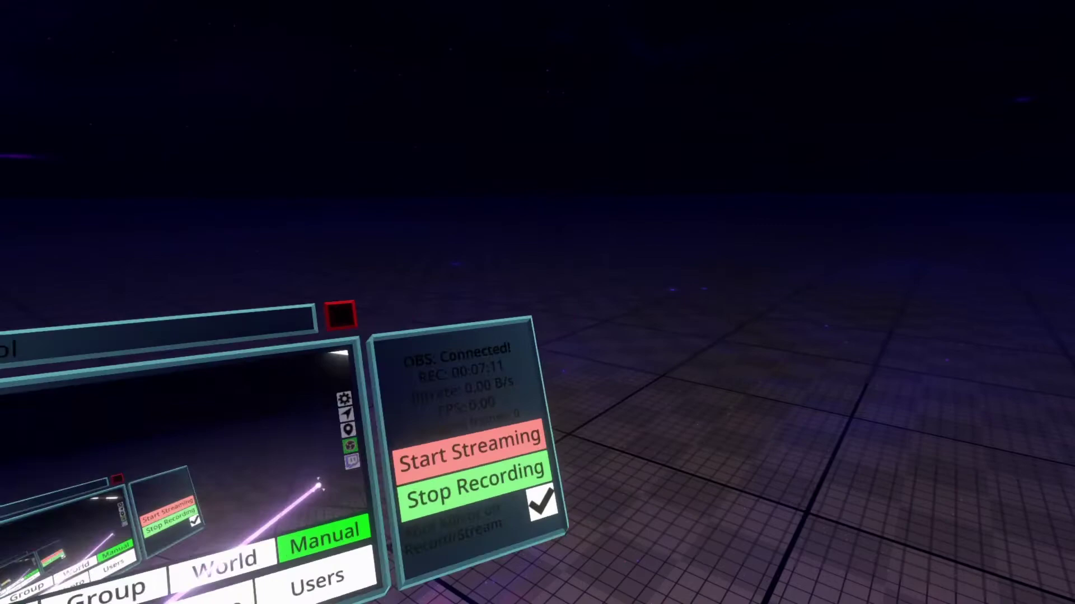